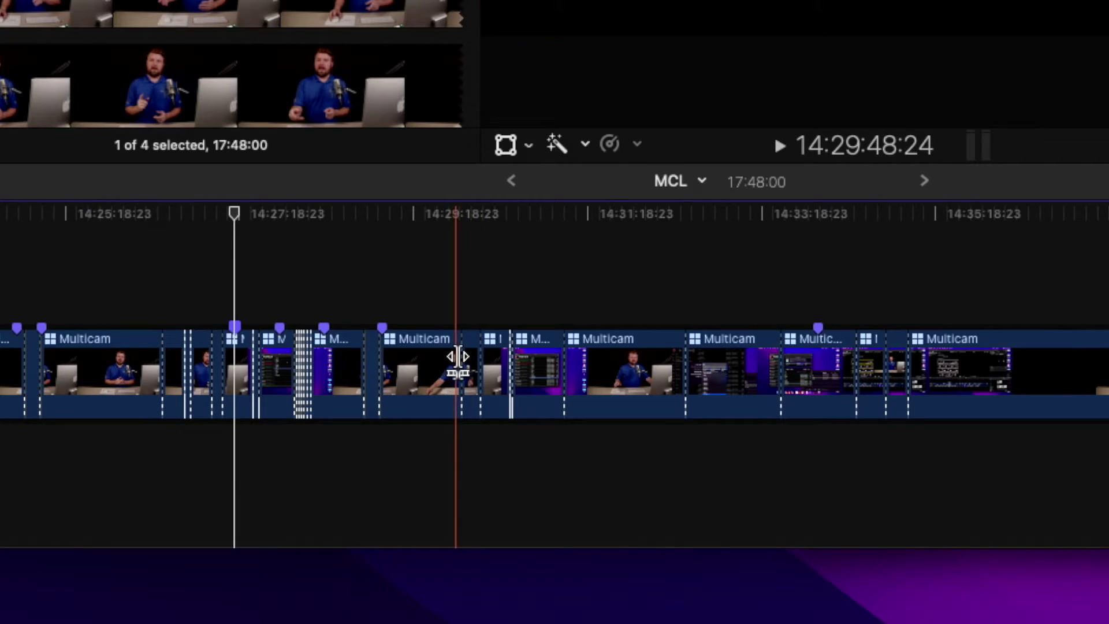
Step: Trim a multicam cut point earlier and bring up the clip's Active Video Angle options
left_click_drag(463, 357, 406, 358)
right_click(406, 358)
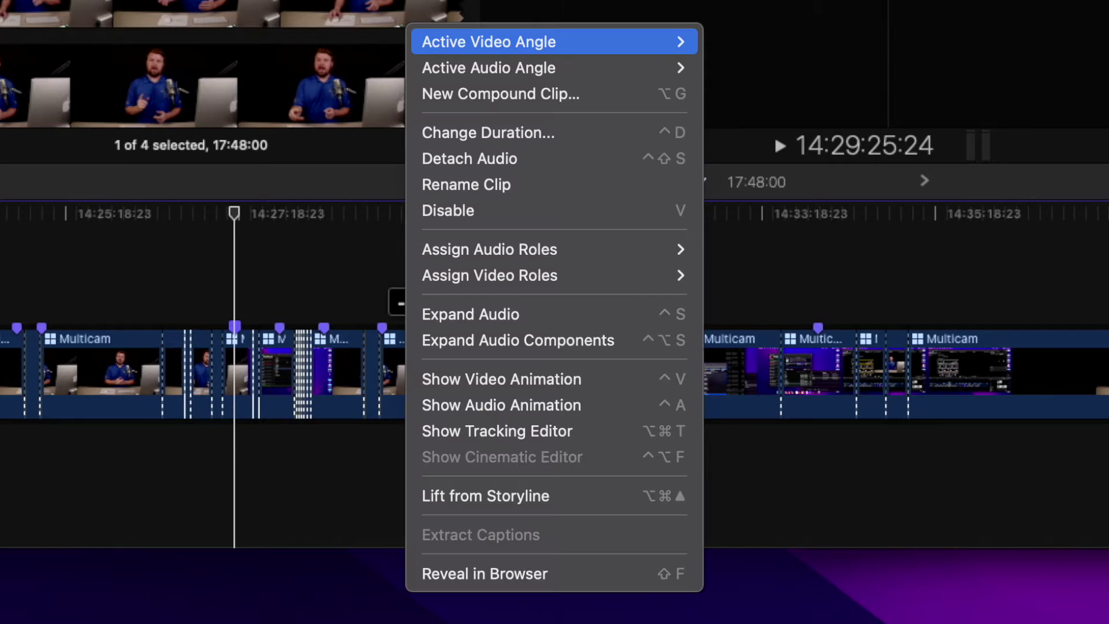
mouse_move(491, 42)
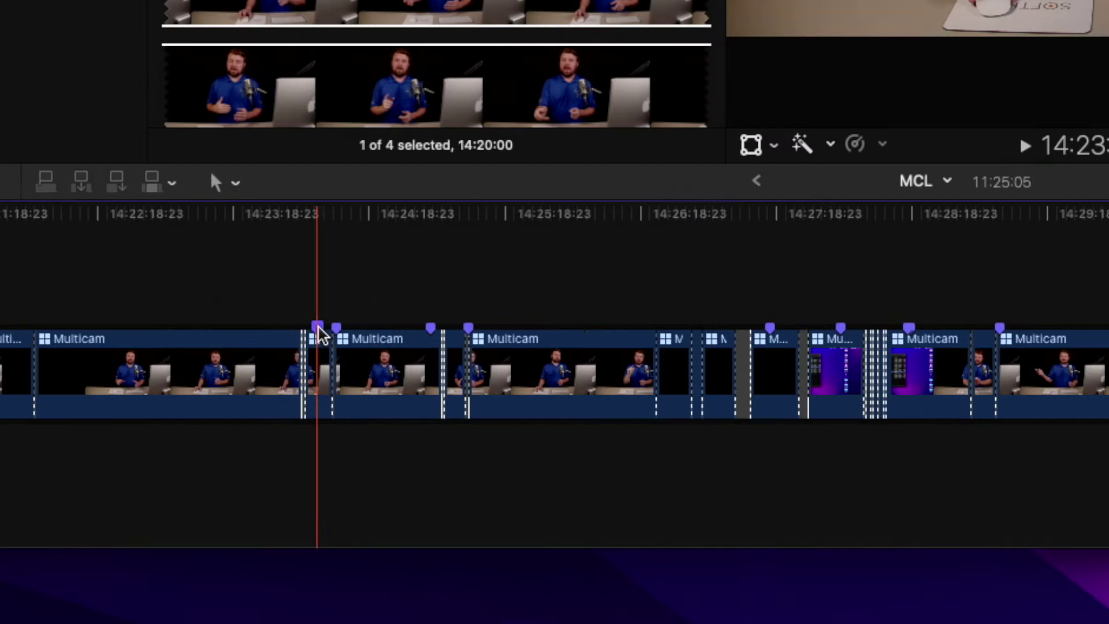
Step: Step through the Yellow Card, Red Card and Marker for proof markers to read their details
key("alt+m")
type("Yellow Card")
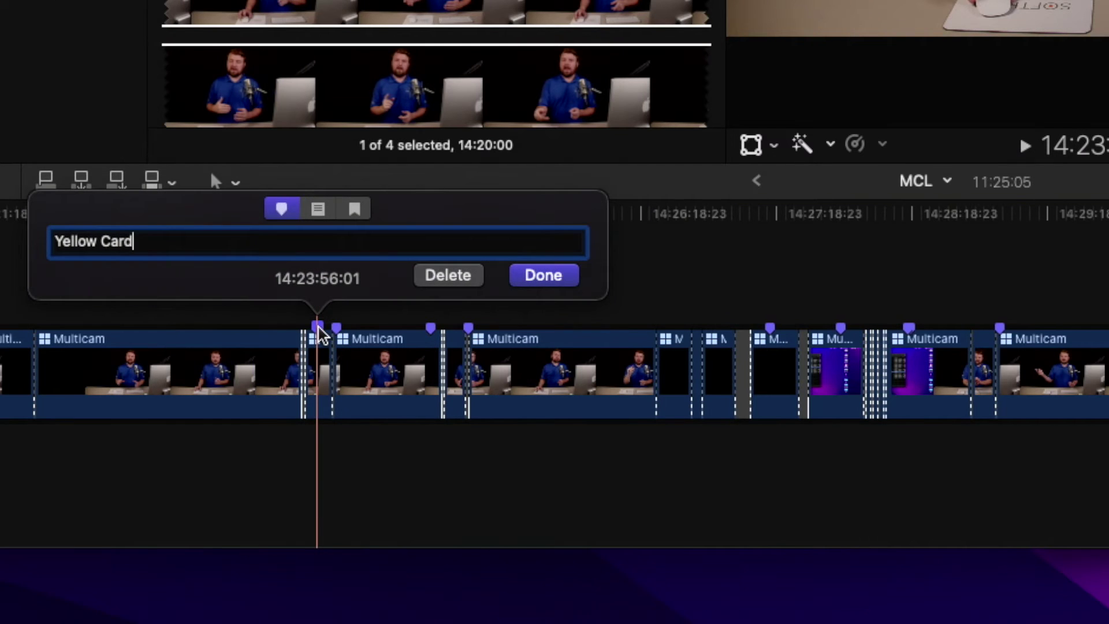
left_click(340, 330)
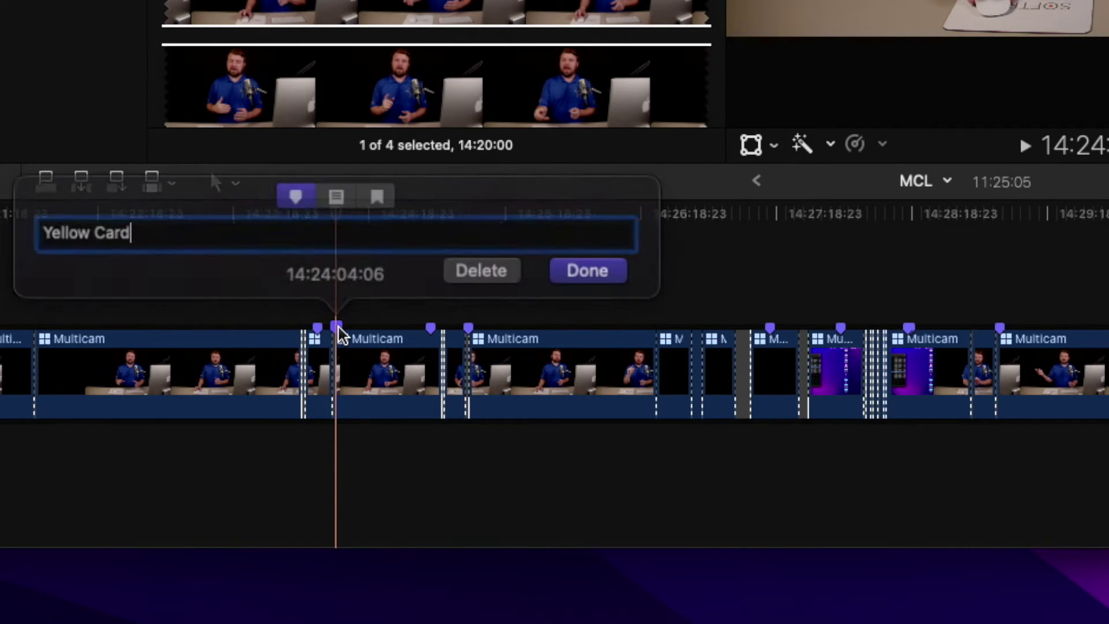
left_click(430, 327)
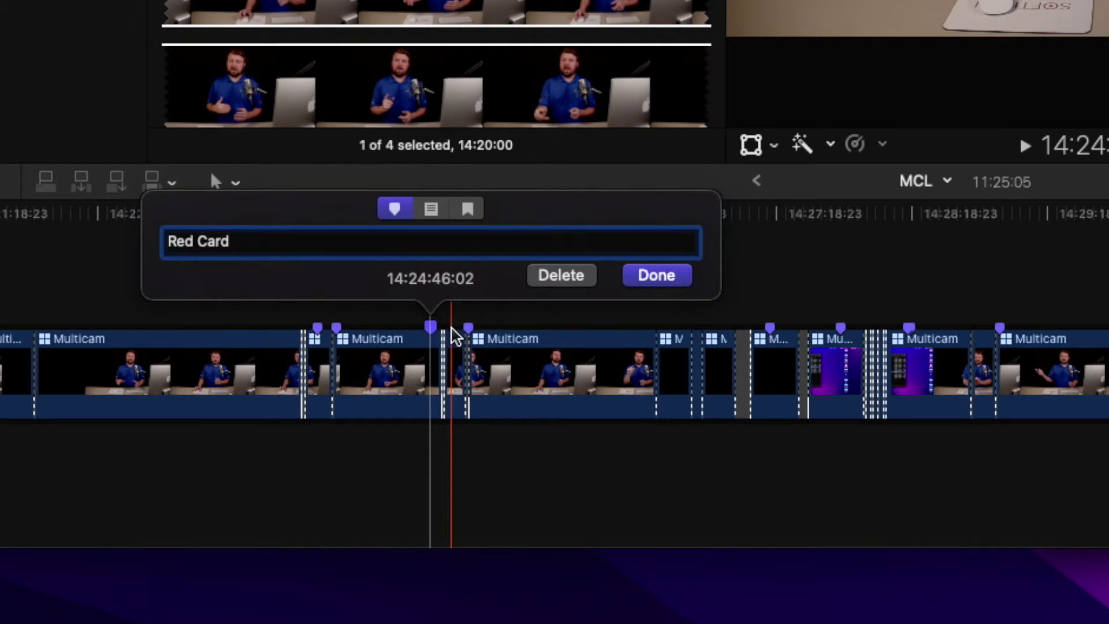
double_click(771, 328)
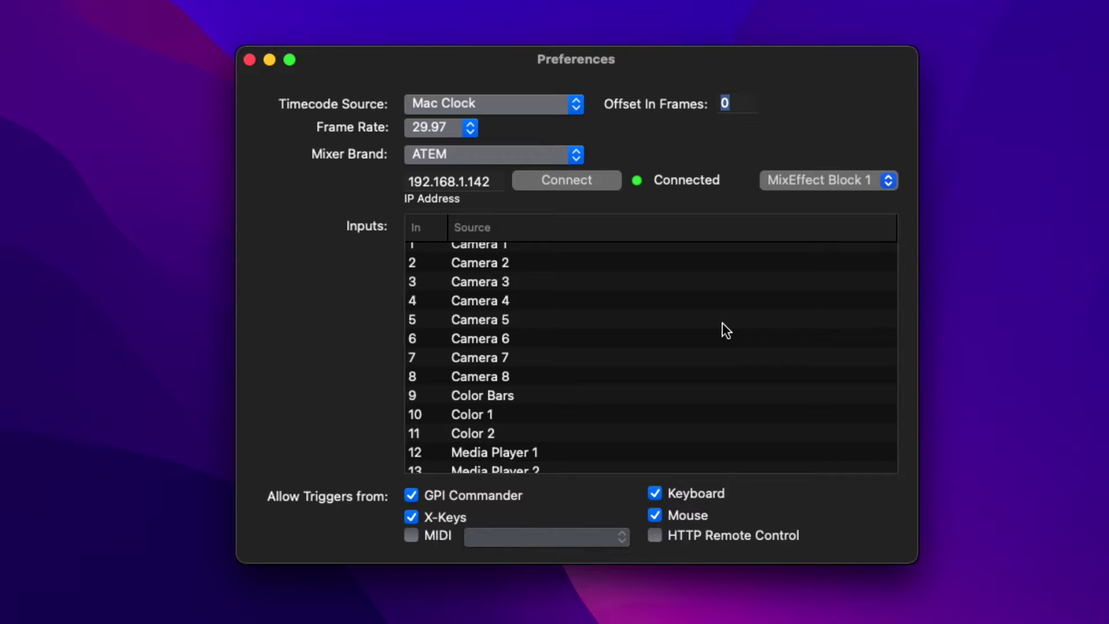
Step: Enable X-Keys as an allowed trigger under Allow Triggers from
scroll(725, 329, "up", 2)
scroll(722, 324, "down", 5)
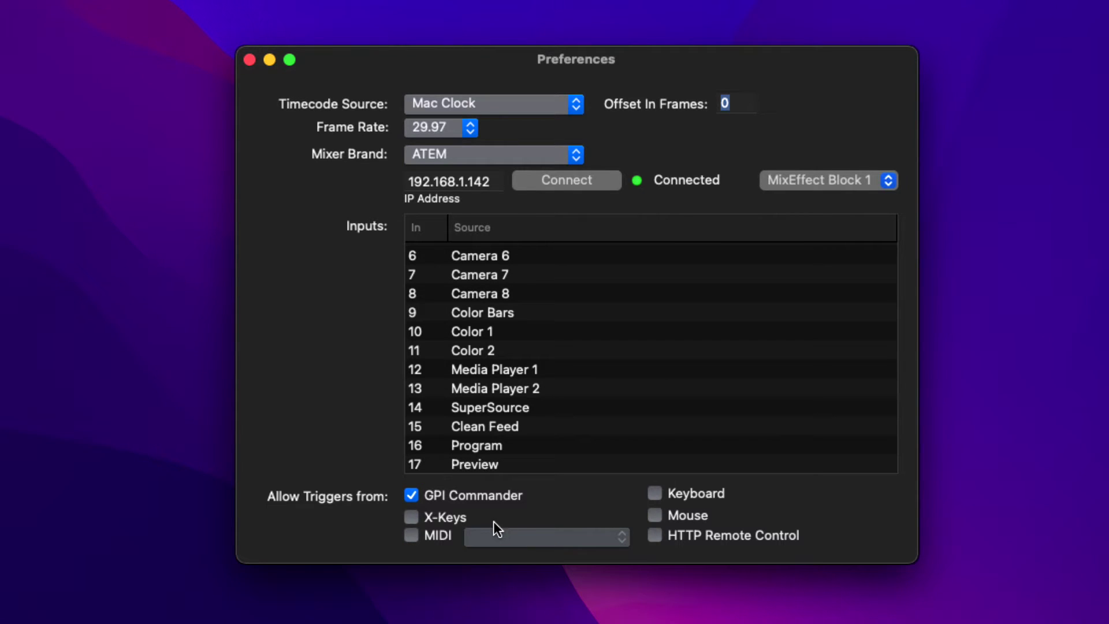
left_click(450, 516)
Step: Allow the mouse as a trigger and view the Markers Classic Stream Deck profile
left_click(674, 515)
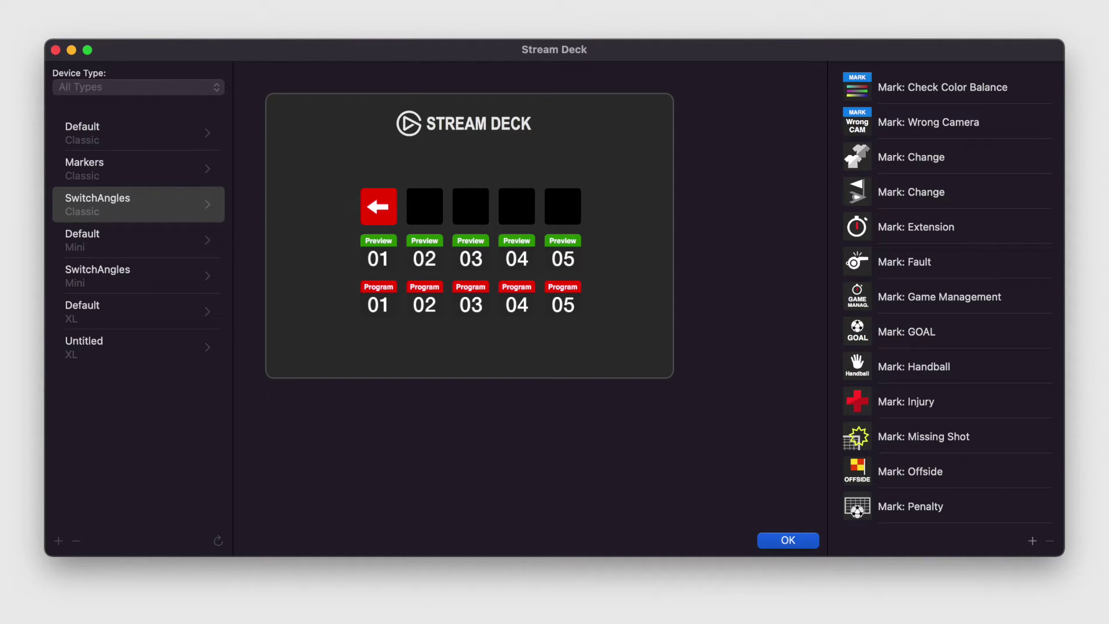
left_click(116, 168)
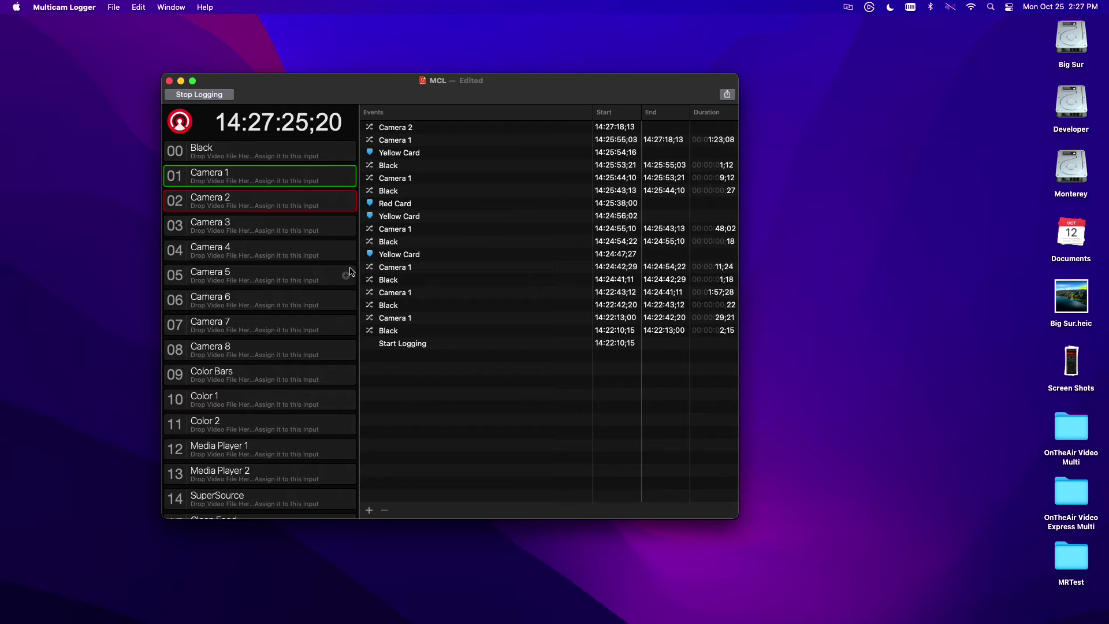
Step: Select the earlier Yellow Card event while new camera switches are logged
left_click(426, 257)
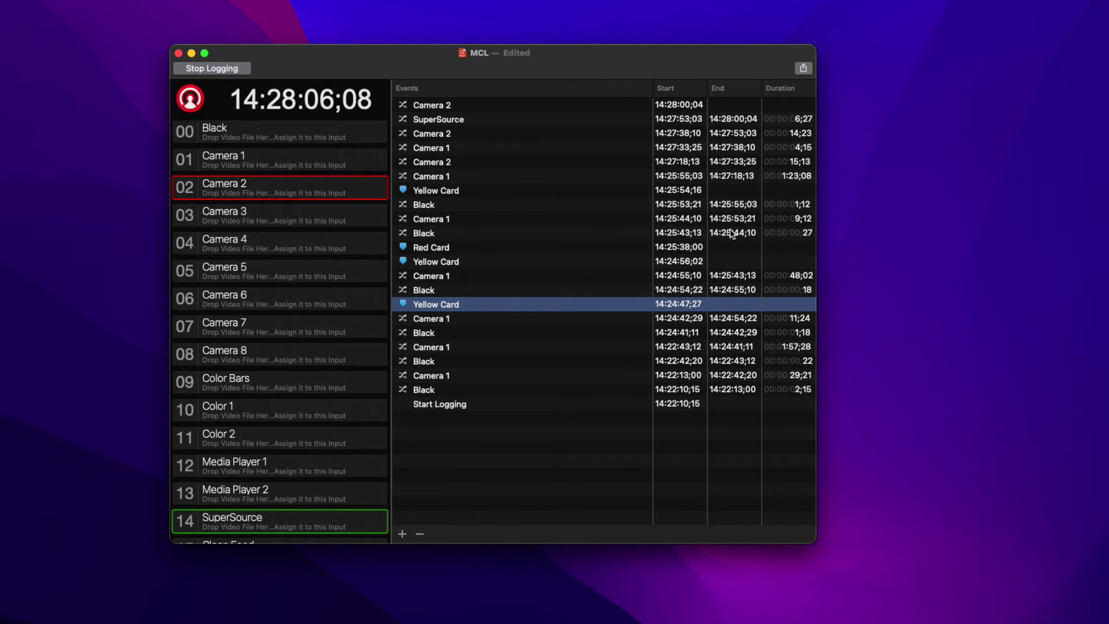
Step: Add a new marker event and rename Marker 5 to 'Marker for proof'
left_click(402, 535)
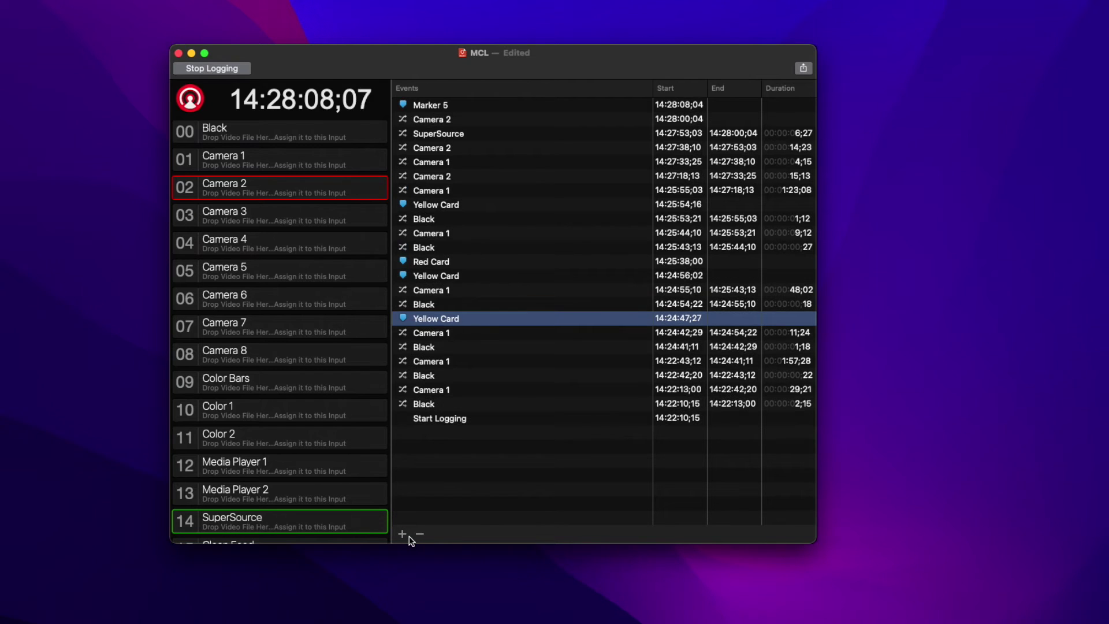
left_click(428, 109)
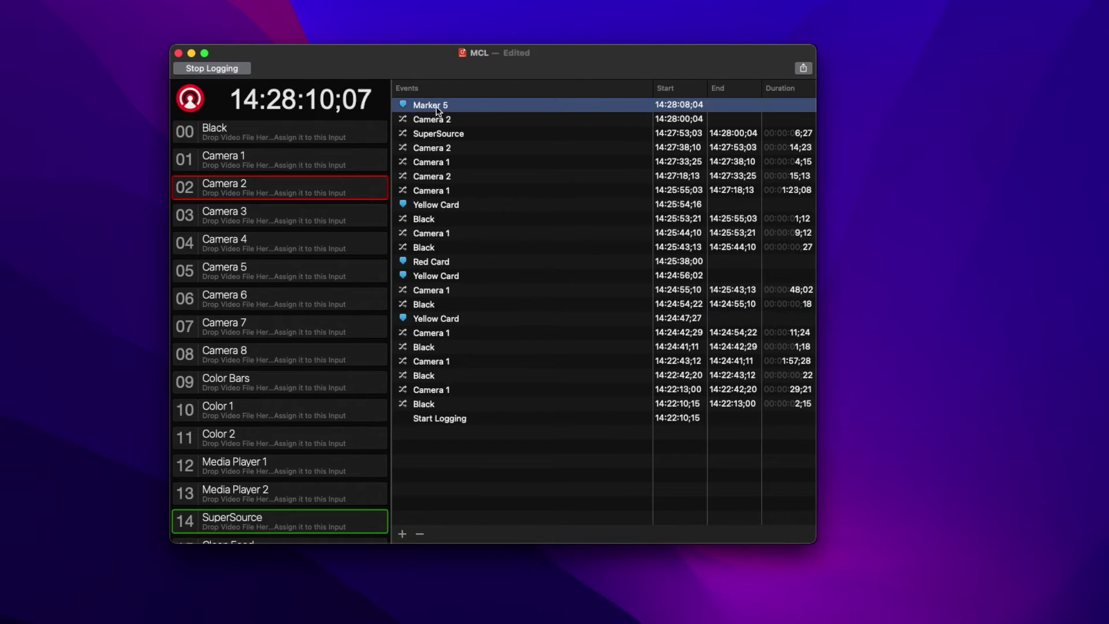
double_click(436, 106)
key("BackSpace")
type("Marker for proof")
key("BackSpace")
key("Return")
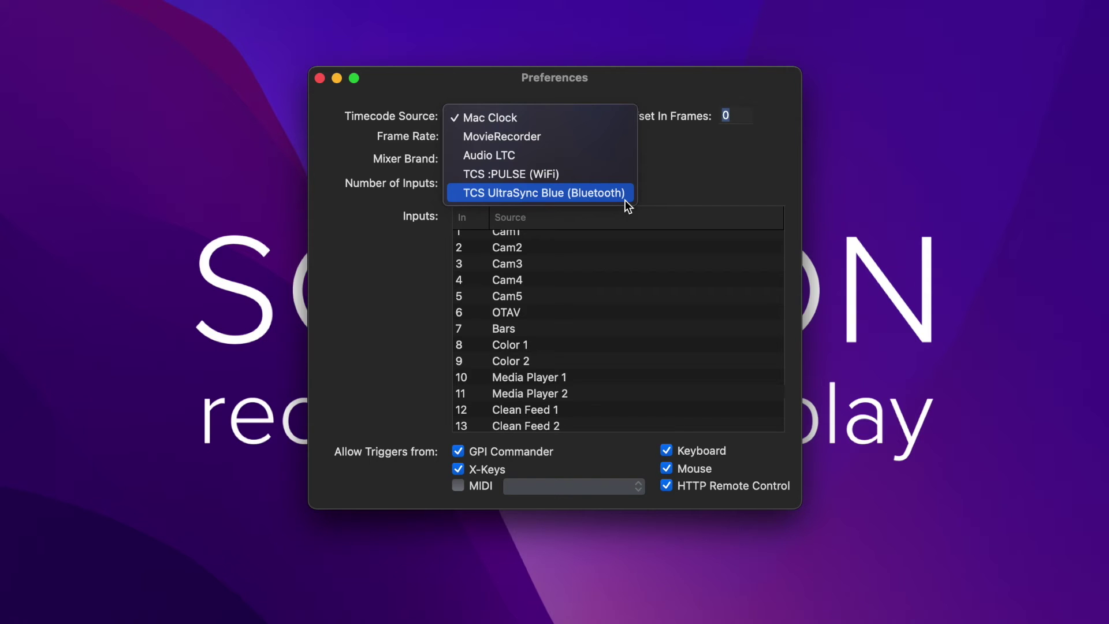
Step: Keep Mac Clock as the timecode source
left_click(711, 181)
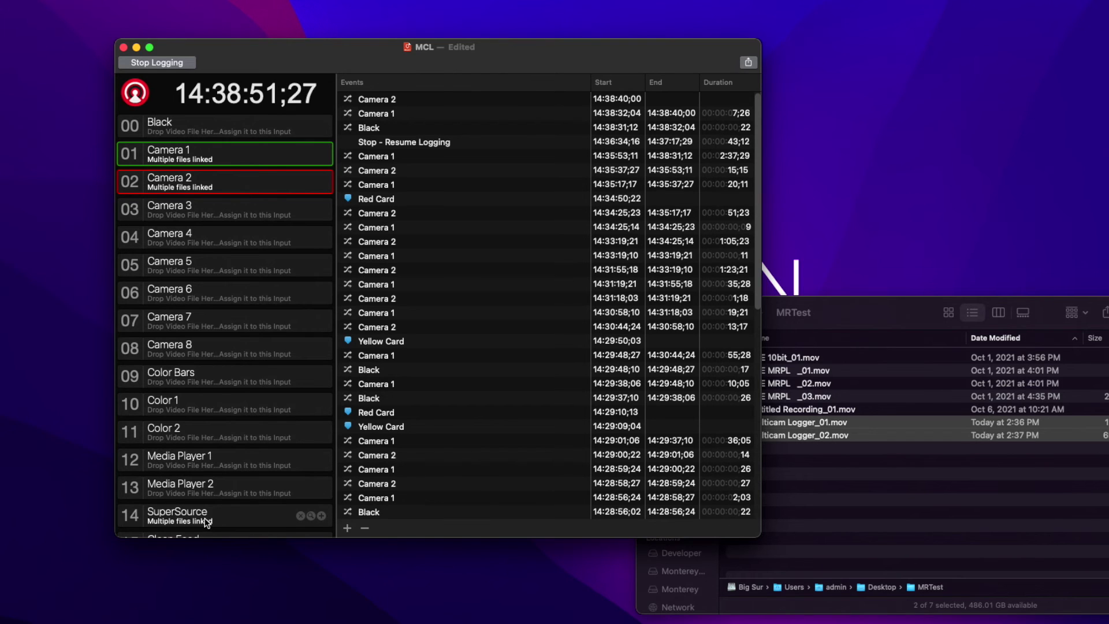
Step: Export the log as MCL for Final Cut Pro X and import it into the Softron library
left_click(748, 62)
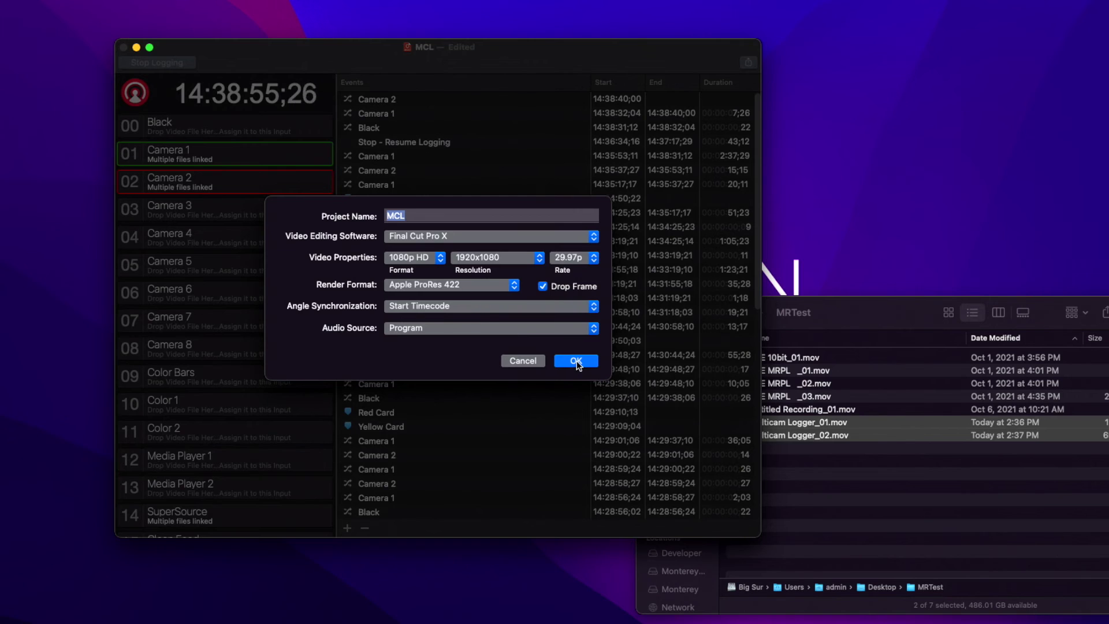
left_click(577, 360)
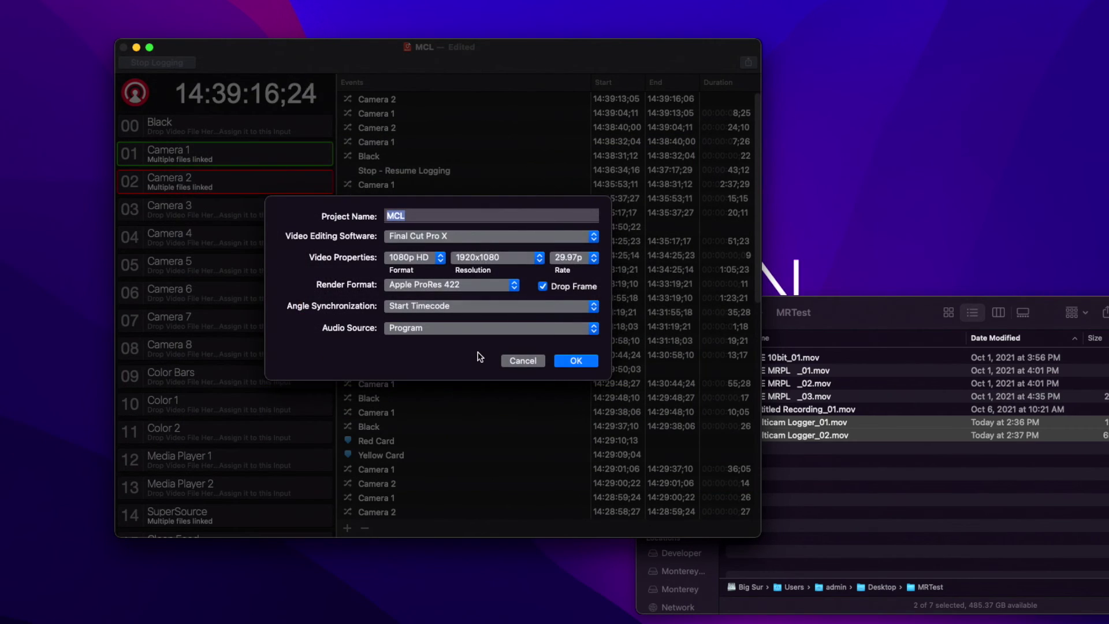
key("Return")
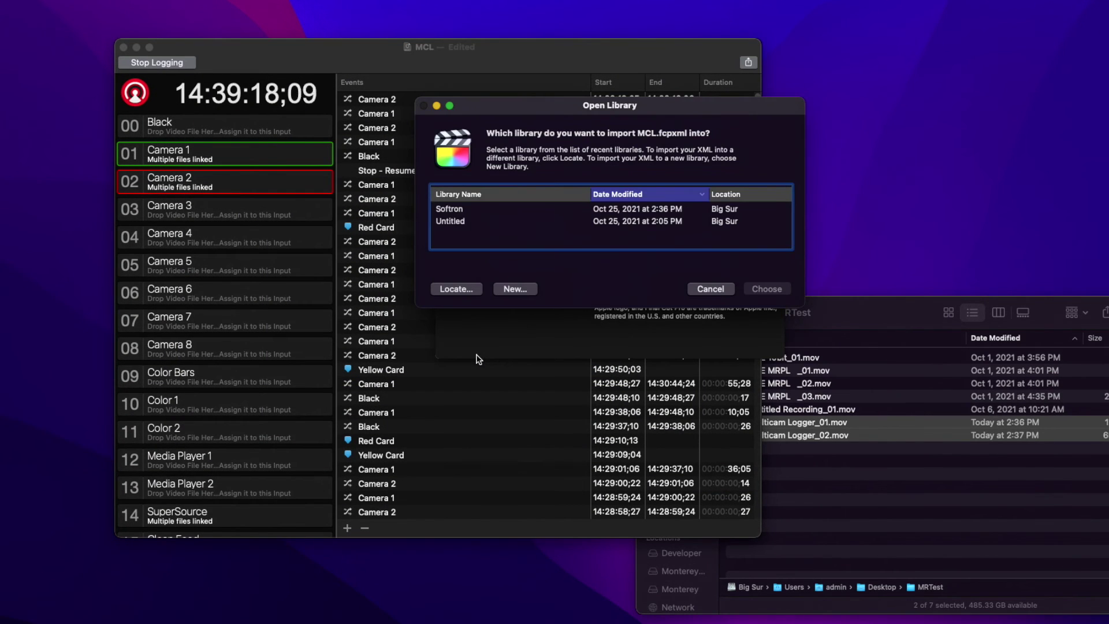
left_click(464, 210)
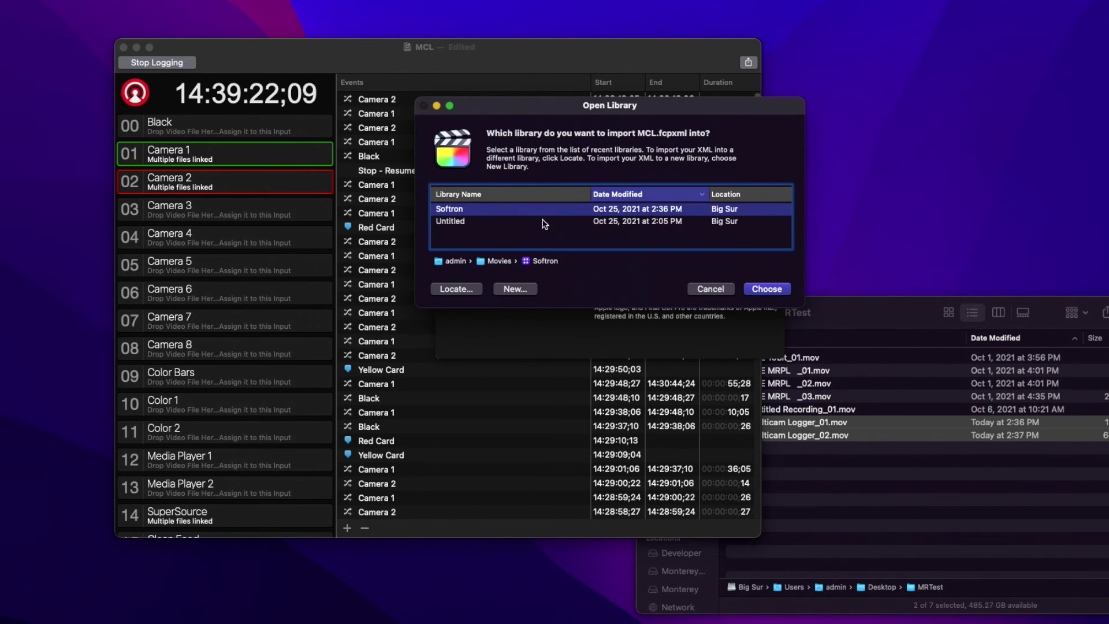
left_click(777, 291)
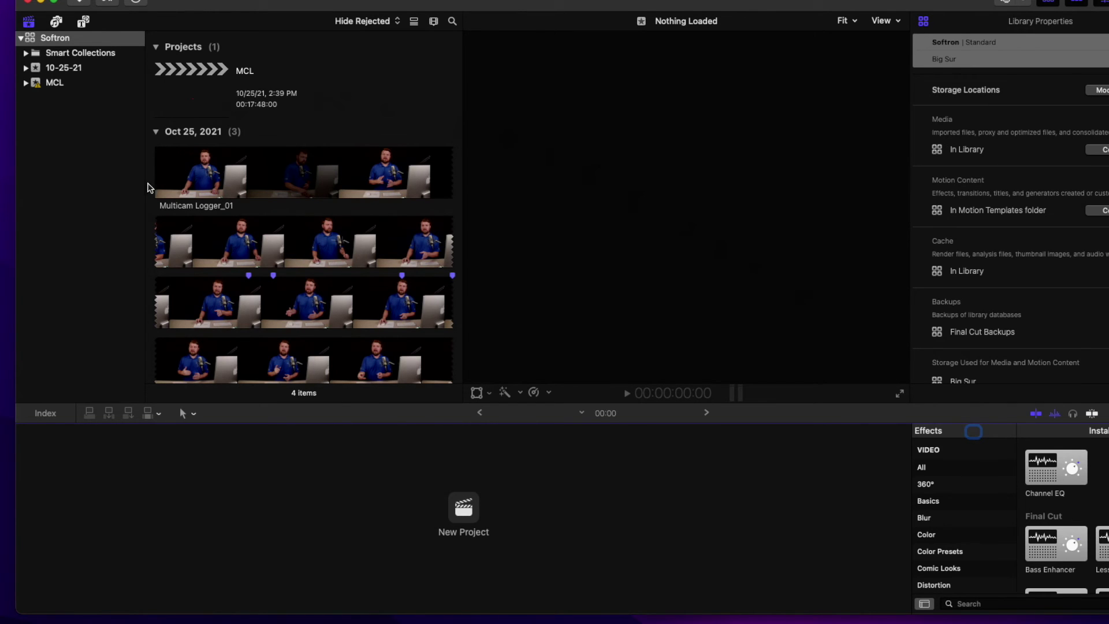
Step: Preview the Multicam Logger_01 clip, open the MCL project, and read the Marker for proof marker
left_click(172, 159)
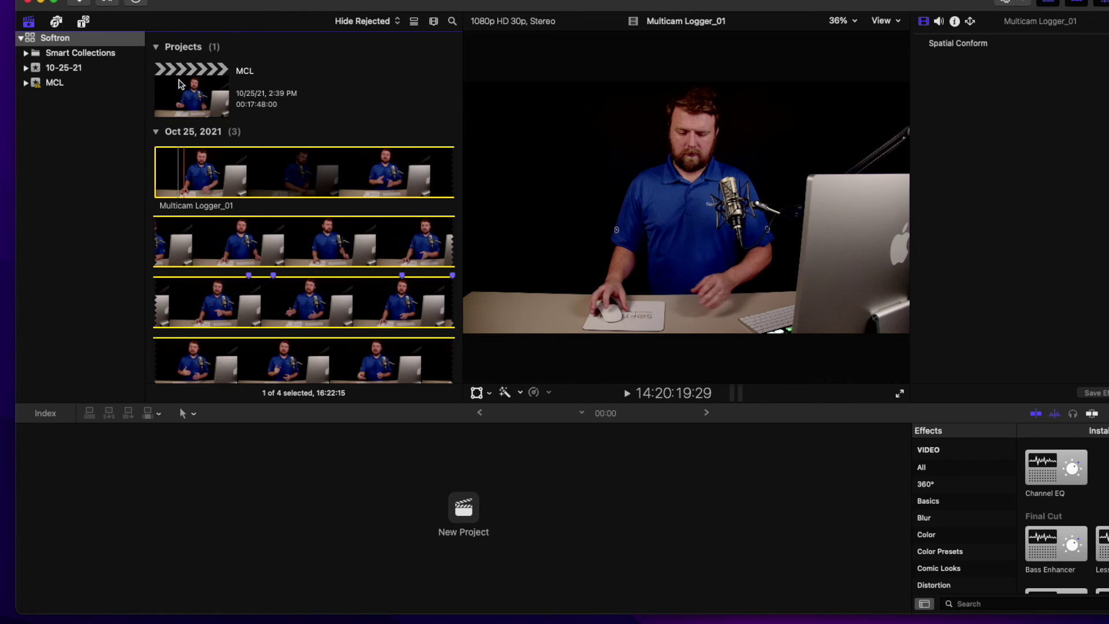
double_click(181, 85)
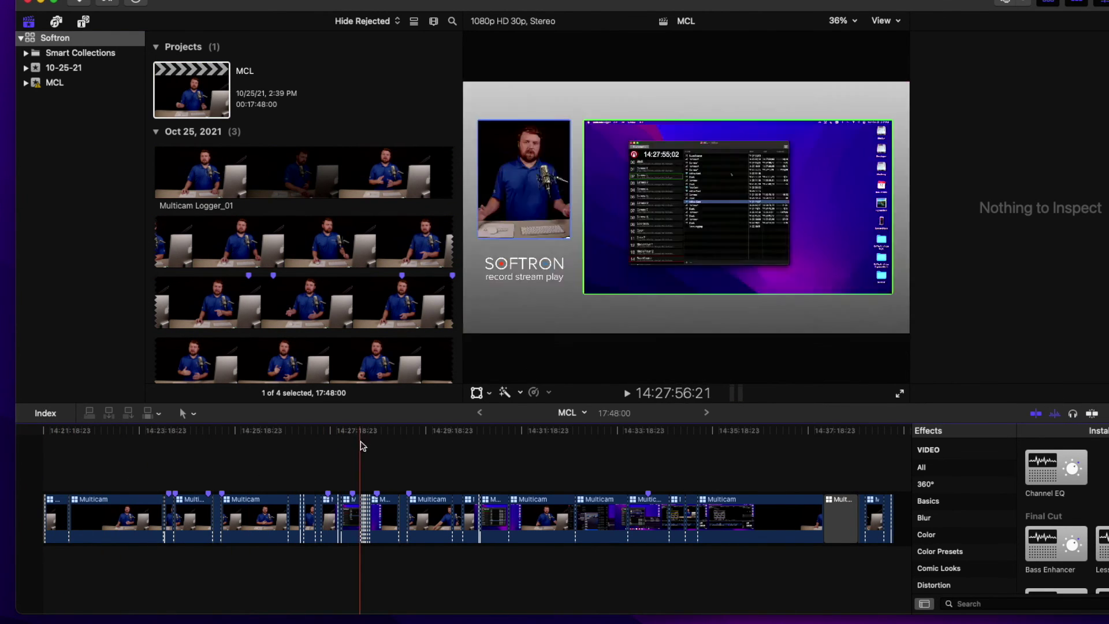
double_click(327, 493)
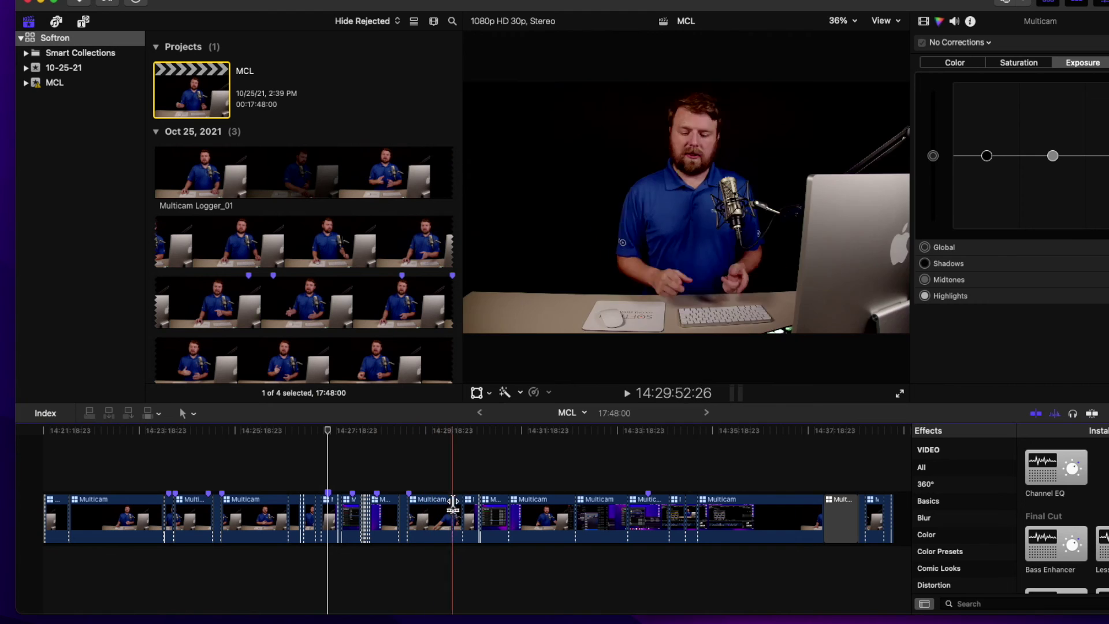
Step: Drag a cut point in the MCL timeline left by -12:05
mouse_move(451, 511)
left_mouse_down()
mouse_move(417, 508)
mouse_move(440, 509)
left_mouse_up()
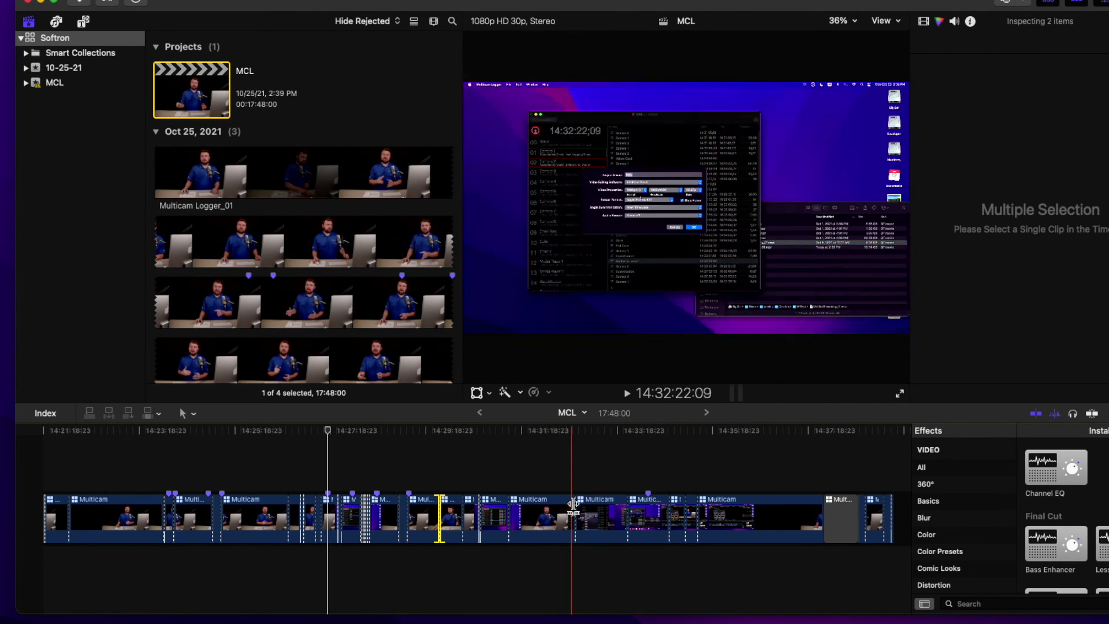